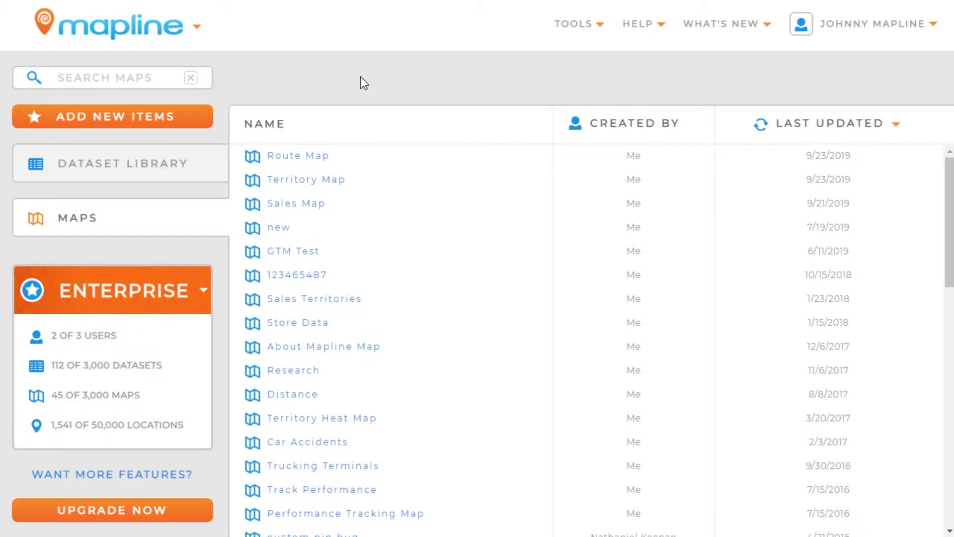
Open the Route Map from the saved maps list
{"action": "left_click", "coordinate": [283, 158]}
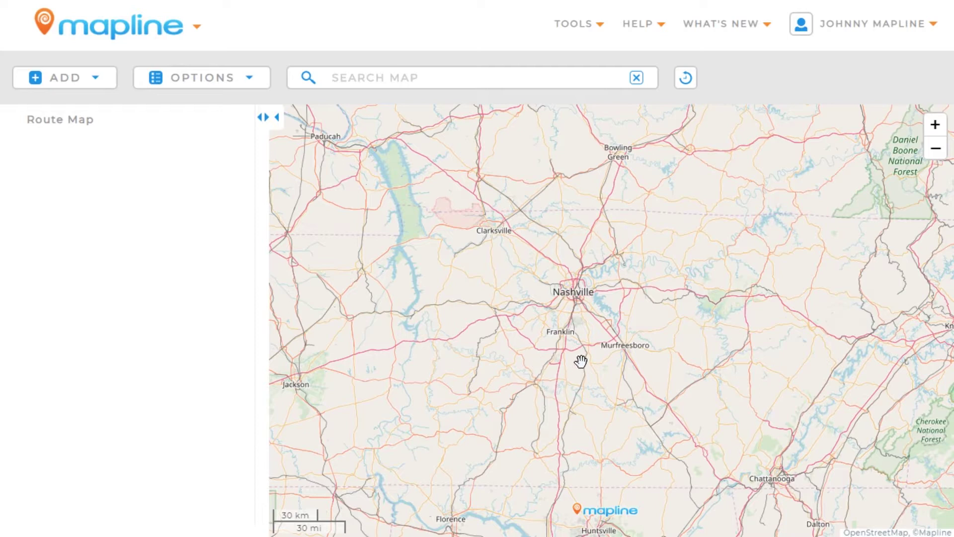
Add the Sales Data dataset from the Dataset Library as map pins, found by searching 'SA'
{"action": "left_click", "coordinate": [98, 87]}
{"action": "mouse_move", "coordinate": [111, 139]}
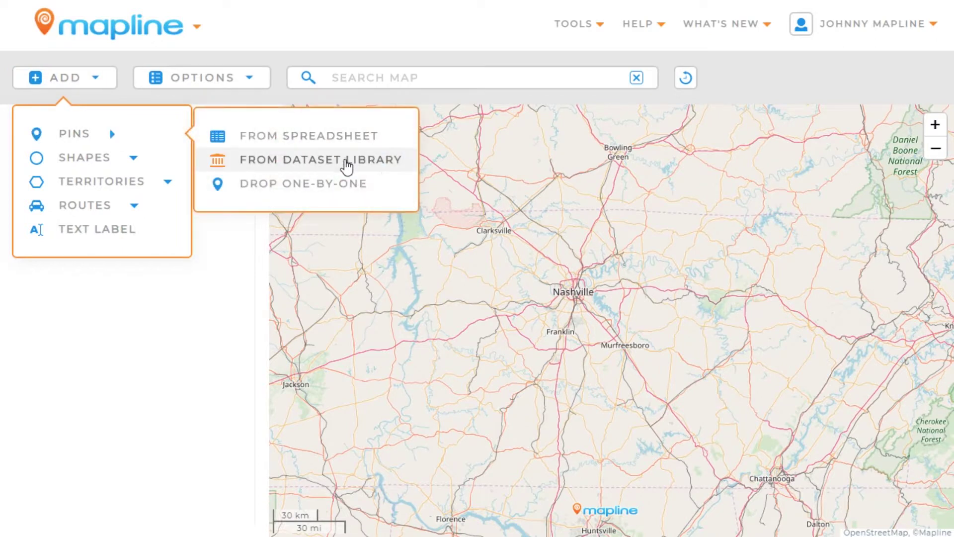
{"action": "left_click", "coordinate": [407, 168]}
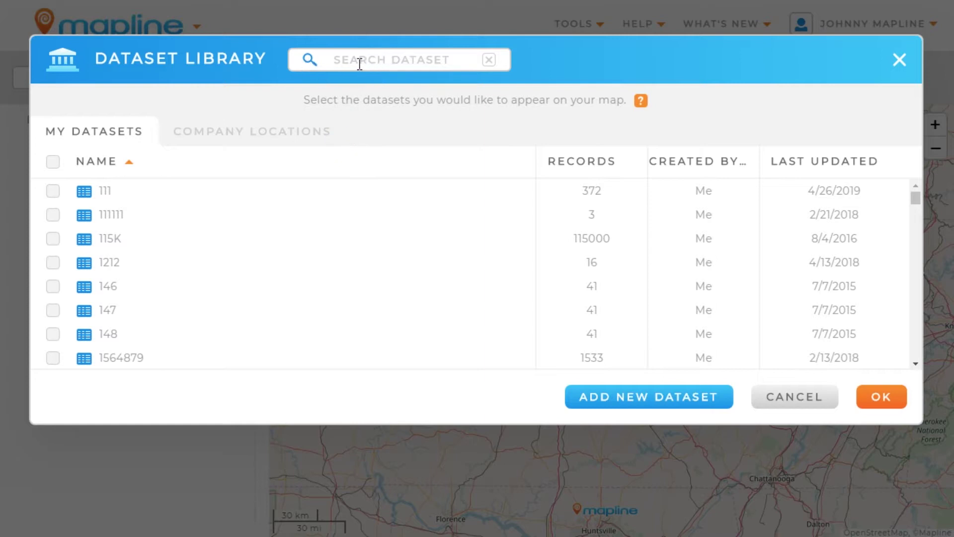
{"action": "left_click", "coordinate": [371, 62]}
{"action": "type", "text": "SALES"}
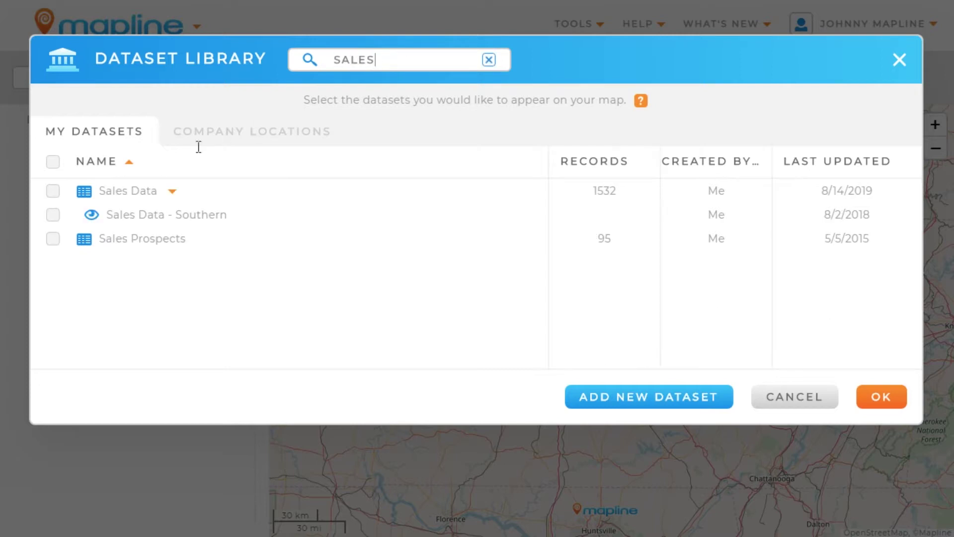
{"action": "left_click", "coordinate": [53, 192]}
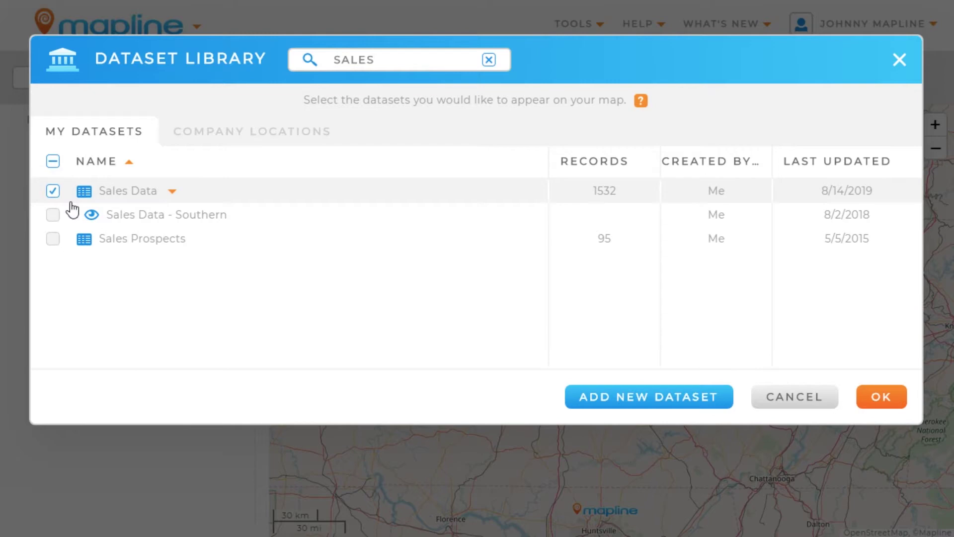
{"action": "left_click", "coordinate": [880, 397]}
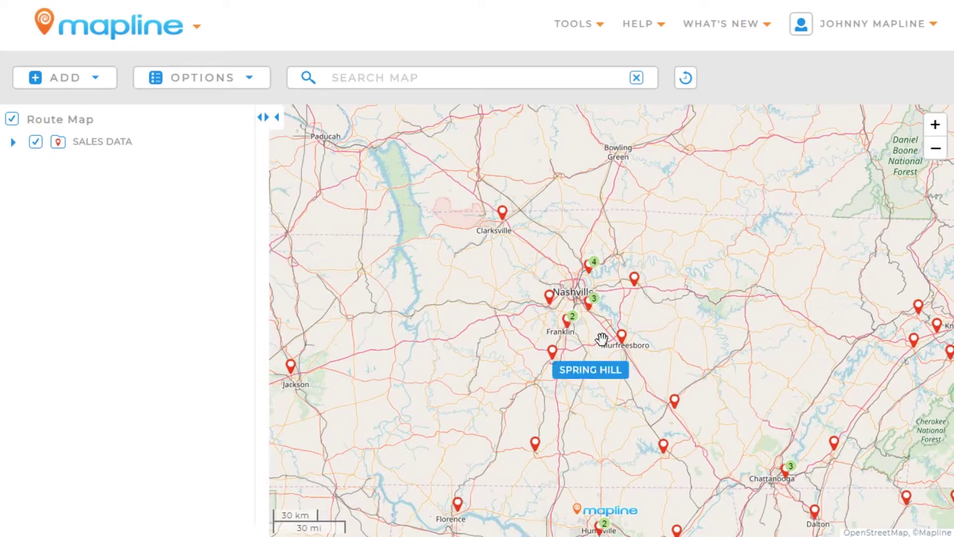
{"action": "left_click", "coordinate": [96, 79]}
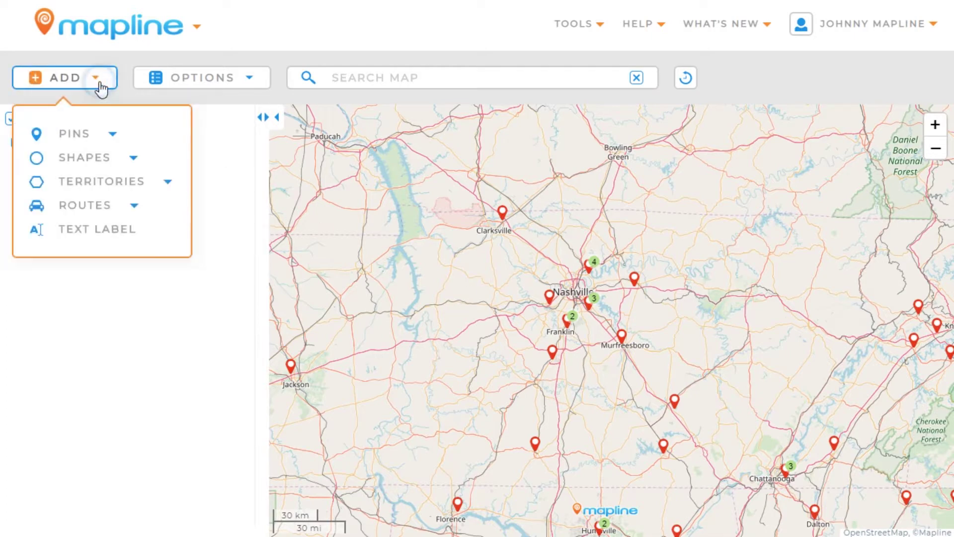
Start an optimized route from existing pins, outlining the area from Spring Hill toward Murfreesboro
{"action": "left_click", "coordinate": [114, 212]}
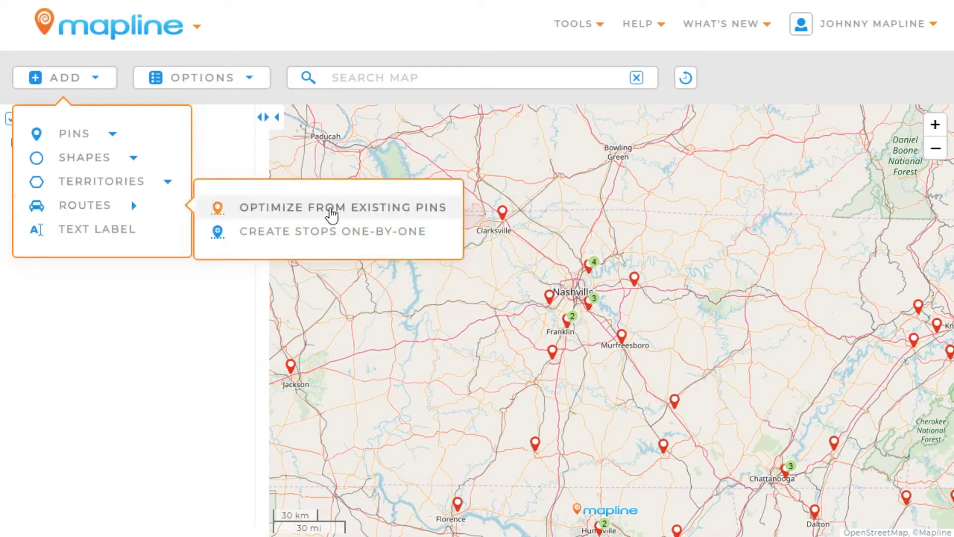
{"action": "left_click", "coordinate": [451, 214]}
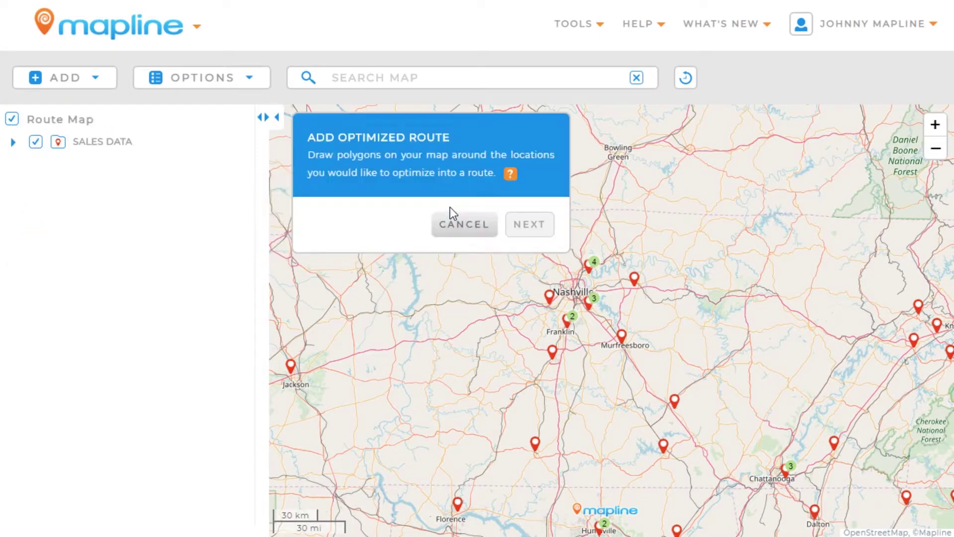
{"action": "left_click", "coordinate": [543, 363]}
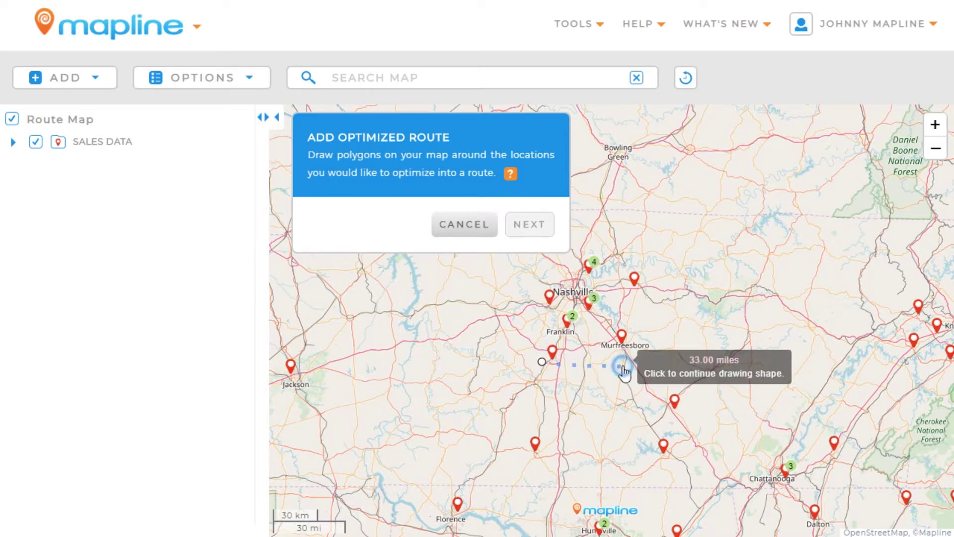
{"action": "left_click", "coordinate": [623, 366]}
{"action": "left_click", "coordinate": [662, 331]}
Extend the outline north and west of Nashville, close it, and continue to the starting-point step
{"action": "left_click", "coordinate": [661, 254]}
{"action": "left_click", "coordinate": [605, 224]}
{"action": "left_click", "coordinate": [510, 272]}
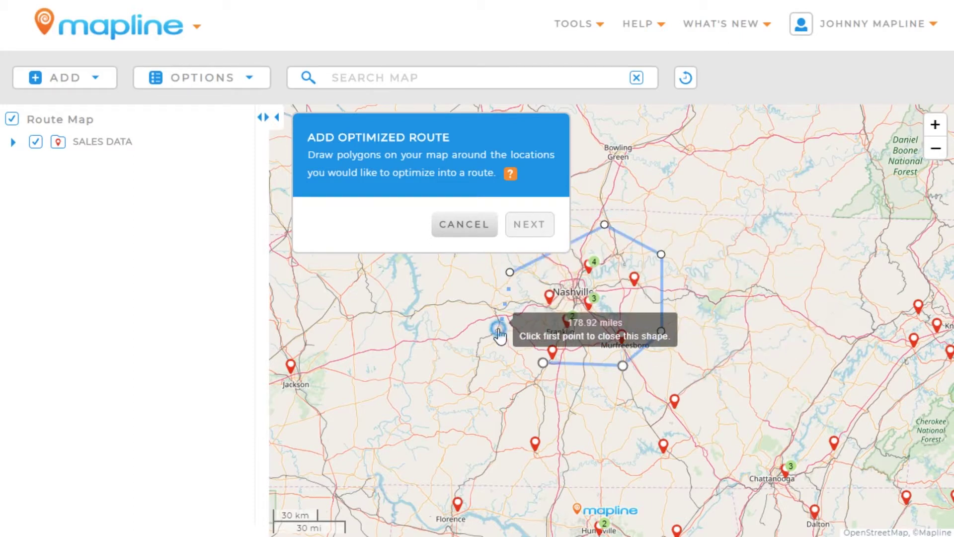
{"action": "left_click", "coordinate": [497, 327]}
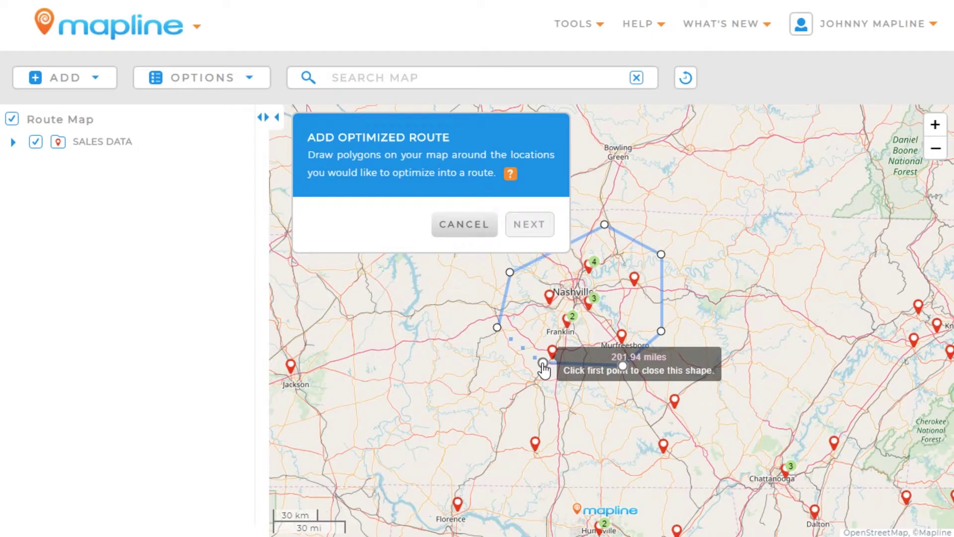
{"action": "left_click", "coordinate": [542, 363]}
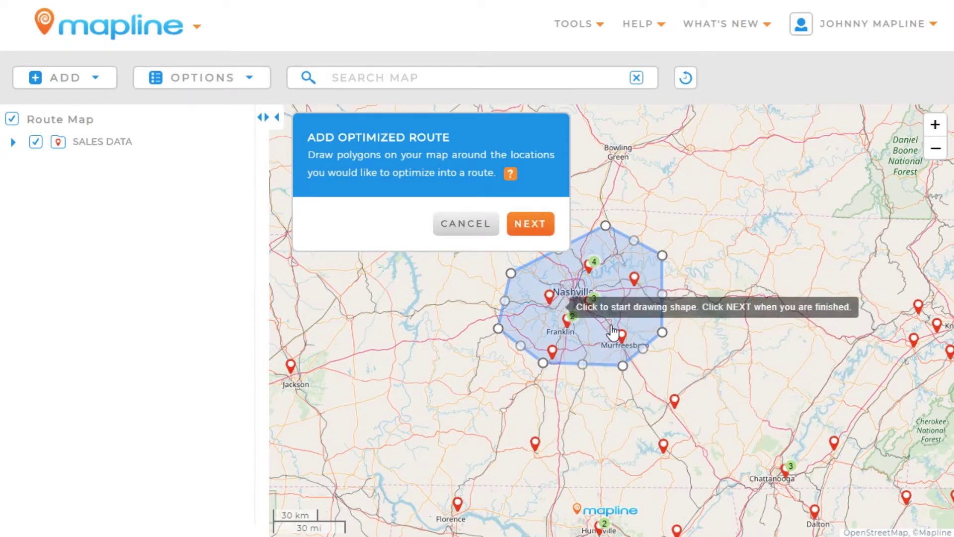
{"action": "left_click", "coordinate": [535, 229]}
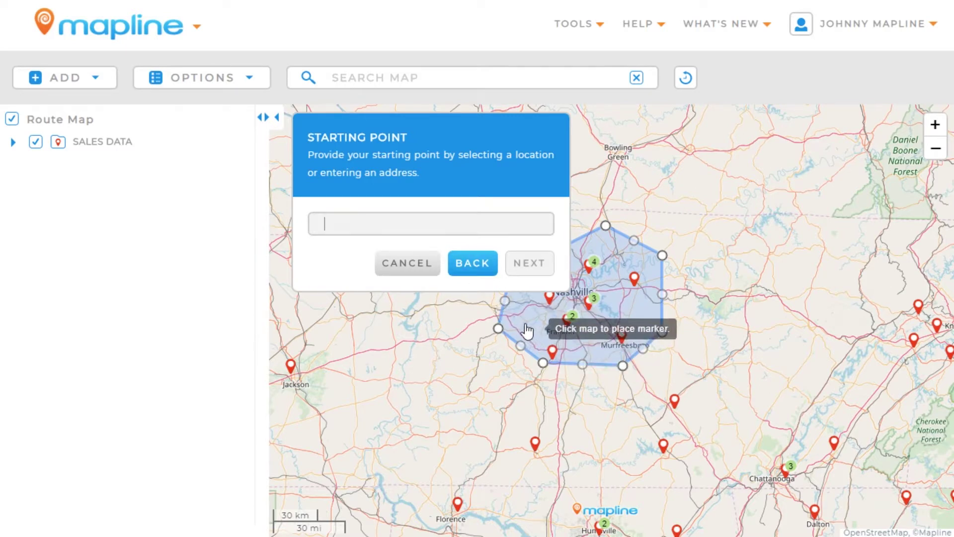
Set Spring Hill as the route's starting point and skip the final destination
{"action": "left_click", "coordinate": [554, 354]}
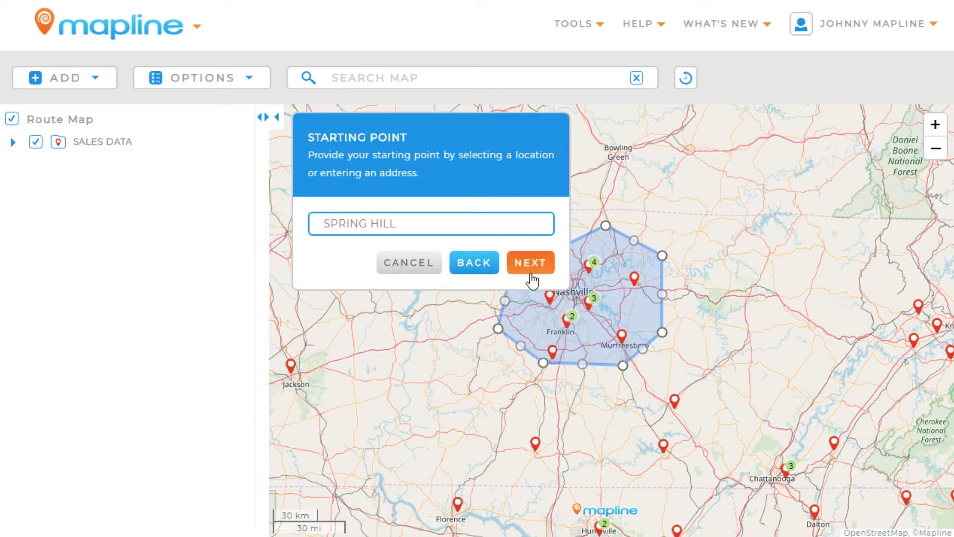
{"action": "left_click", "coordinate": [536, 270]}
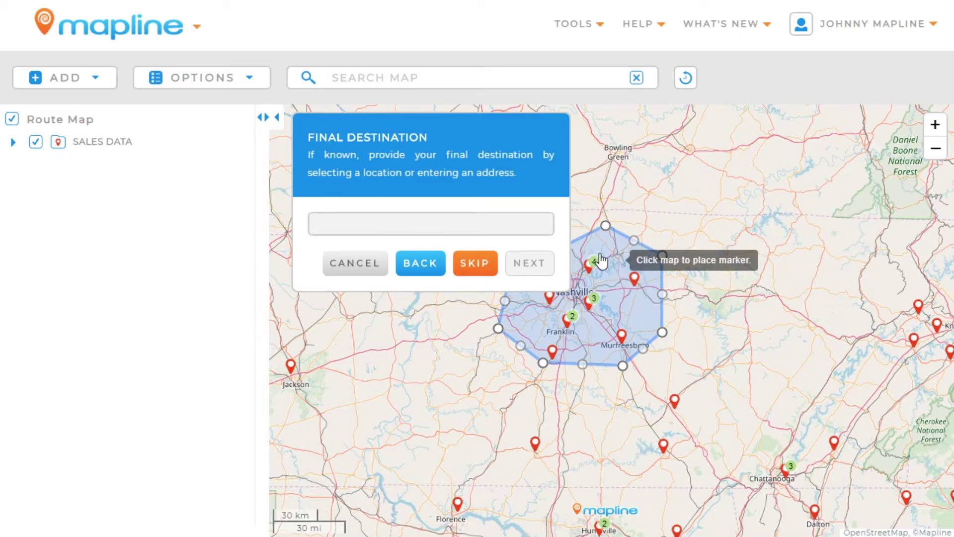
{"action": "left_click", "coordinate": [480, 267]}
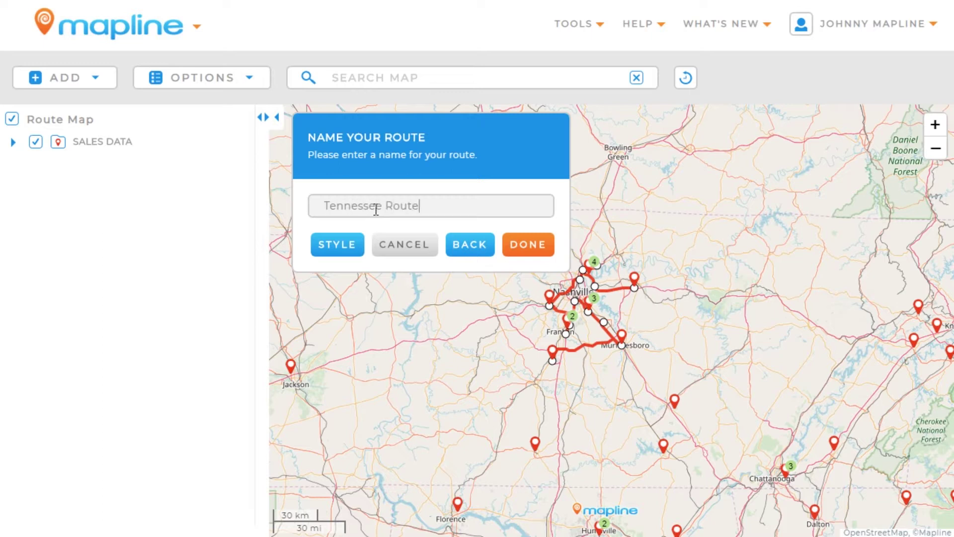
Style the Tennessee Route line dark blue with weight 6, then save the route
{"action": "left_click", "coordinate": [345, 248]}
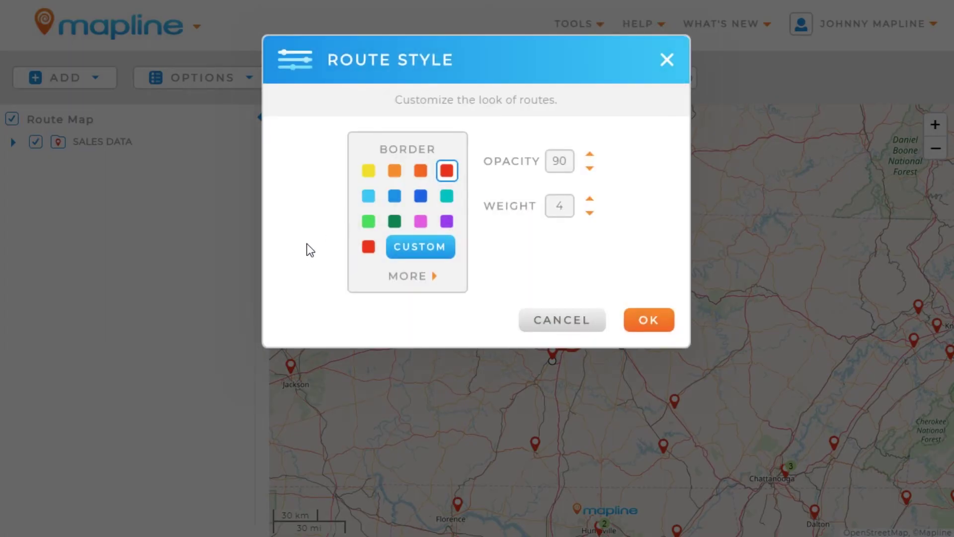
{"action": "left_click", "coordinate": [421, 196]}
{"action": "left_click", "coordinate": [421, 201]}
{"action": "left_click", "coordinate": [590, 200]}
{"action": "left_click", "coordinate": [590, 199]}
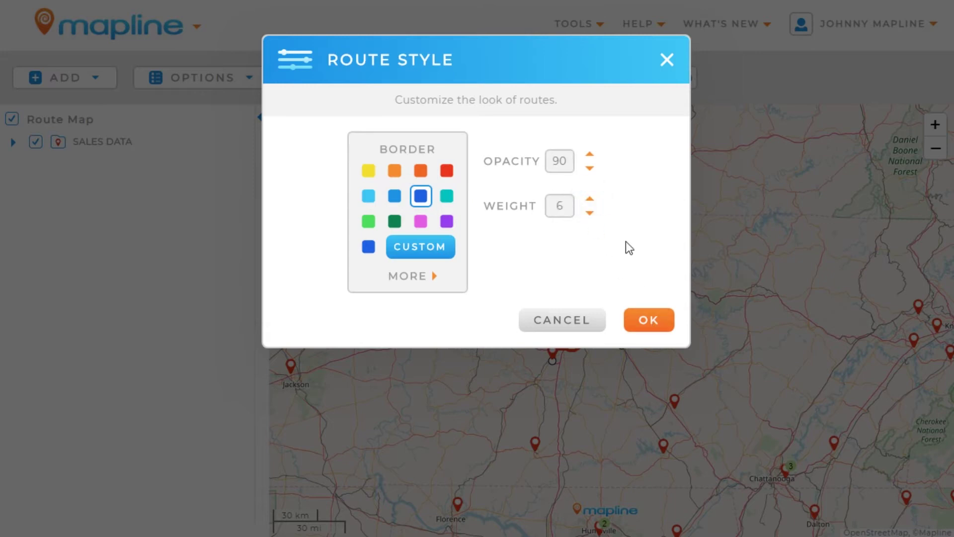
{"action": "left_click", "coordinate": [648, 320]}
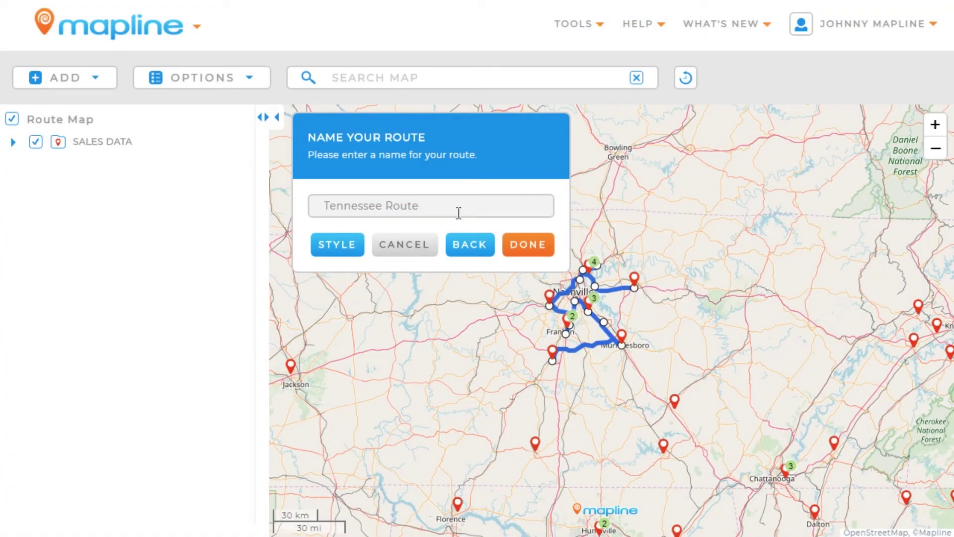
{"action": "left_click", "coordinate": [538, 251]}
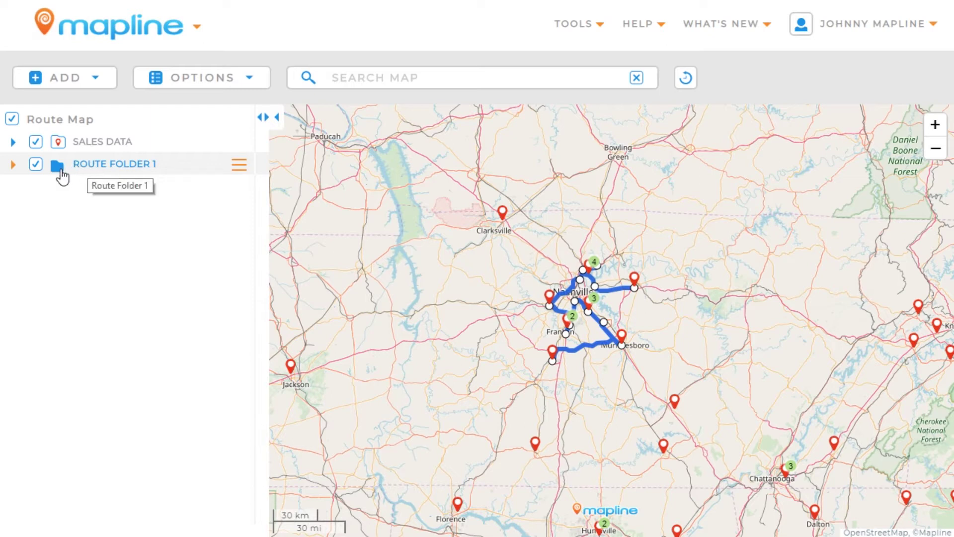
Expand Route Folder 1 and Tennessee Route, then move Brentwood up to follow Antioch
{"action": "left_click", "coordinate": [13, 165]}
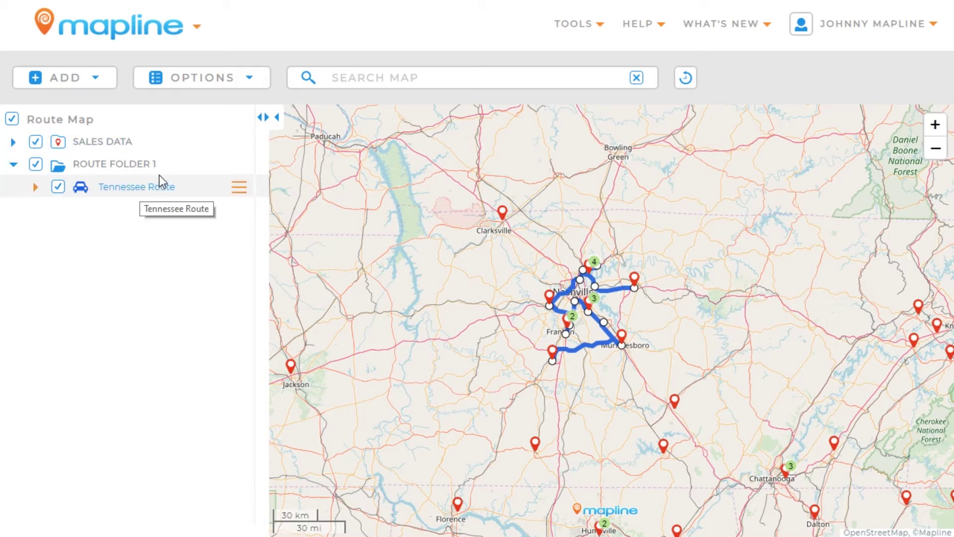
{"action": "left_click", "coordinate": [35, 188]}
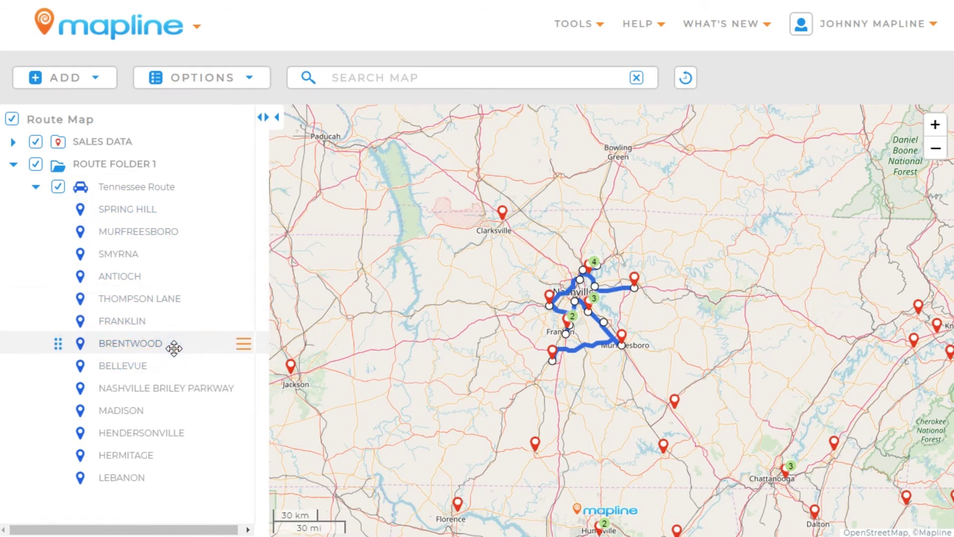
{"action": "left_click_drag", "start_coordinate": [175, 344], "coordinate": [195, 297]}
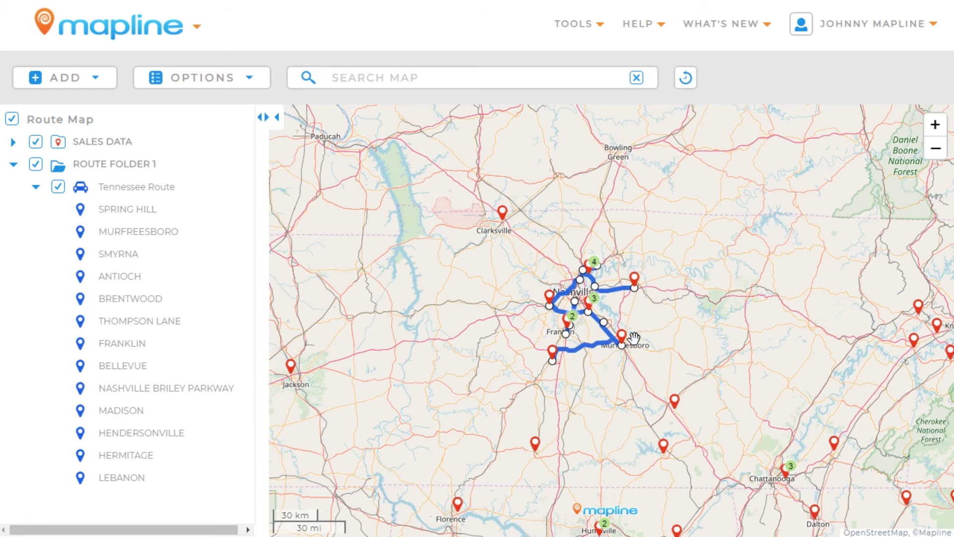
Open the blue Tennessee Route line's panel showing 185.28 mi and turn-by-turn directions
{"action": "left_click", "coordinate": [576, 356]}
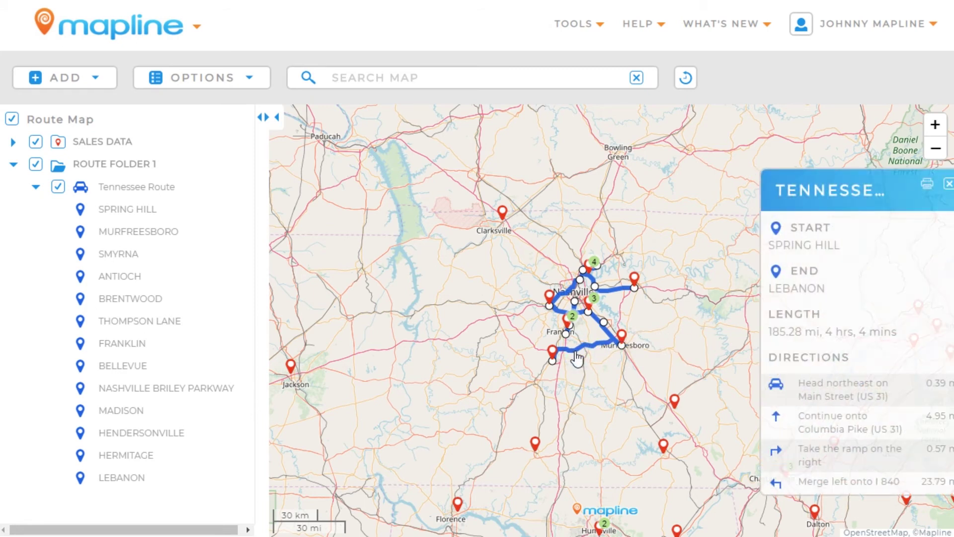